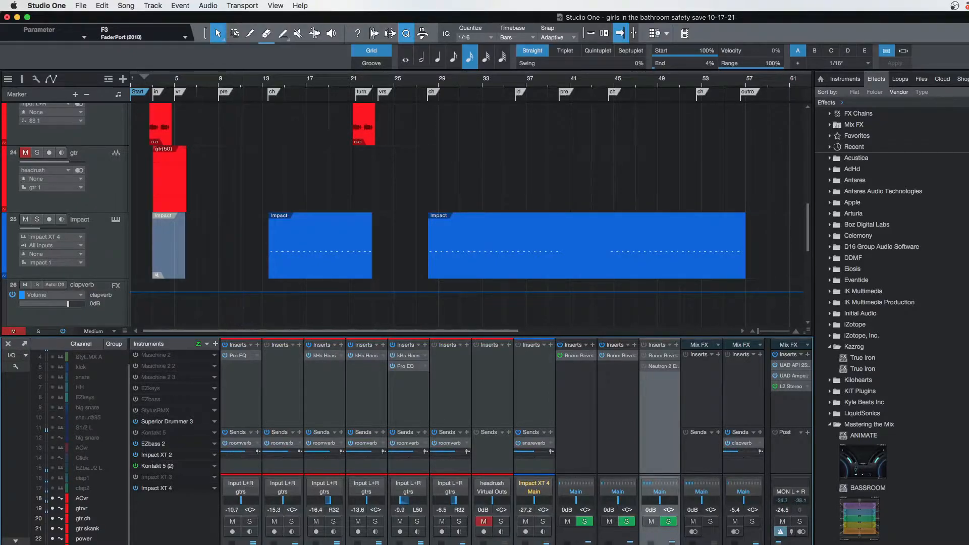
# Stop playback and review the Room Reverb settings on the roomverb channel.
pyautogui.press('space')
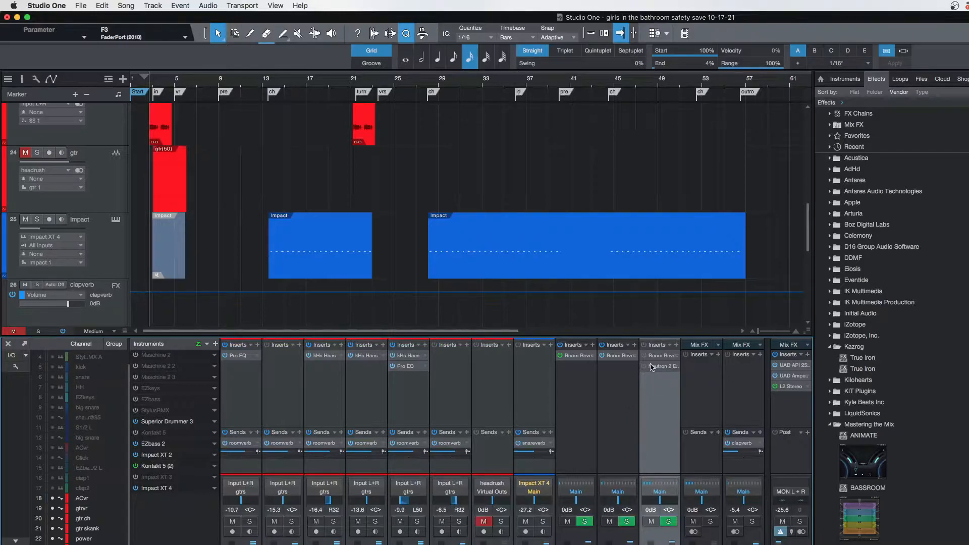
pyautogui.click(659, 356)
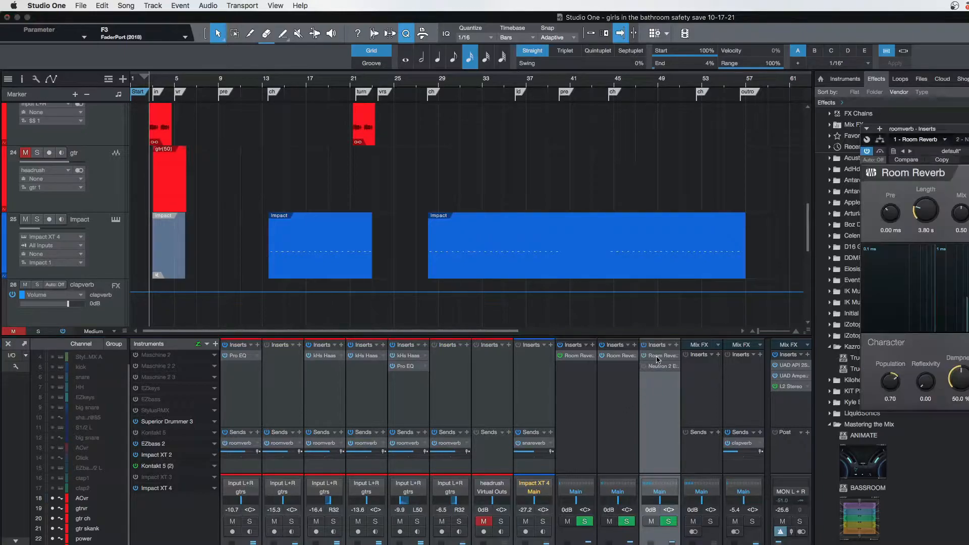
pyautogui.moveTo(949, 129); pyautogui.dragTo(463, 59)
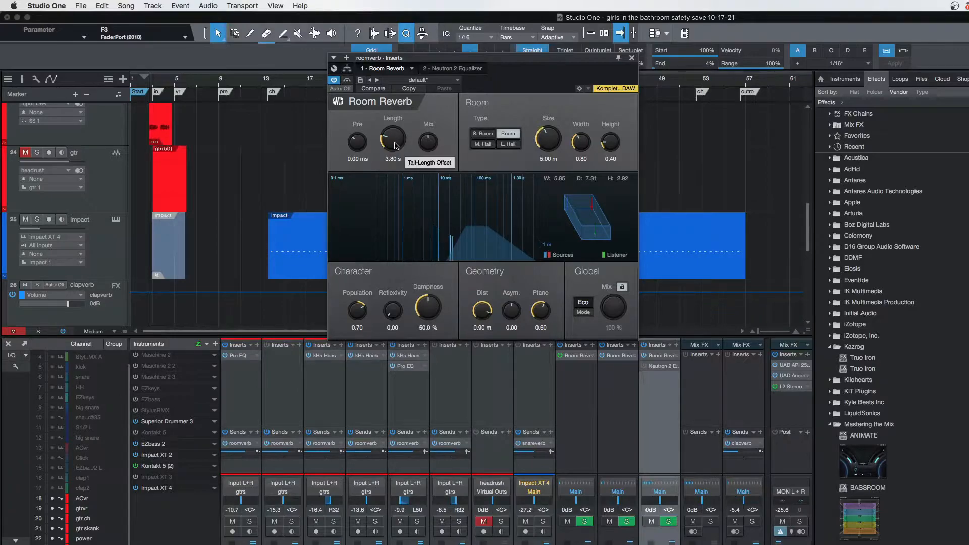
pyautogui.click(631, 59)
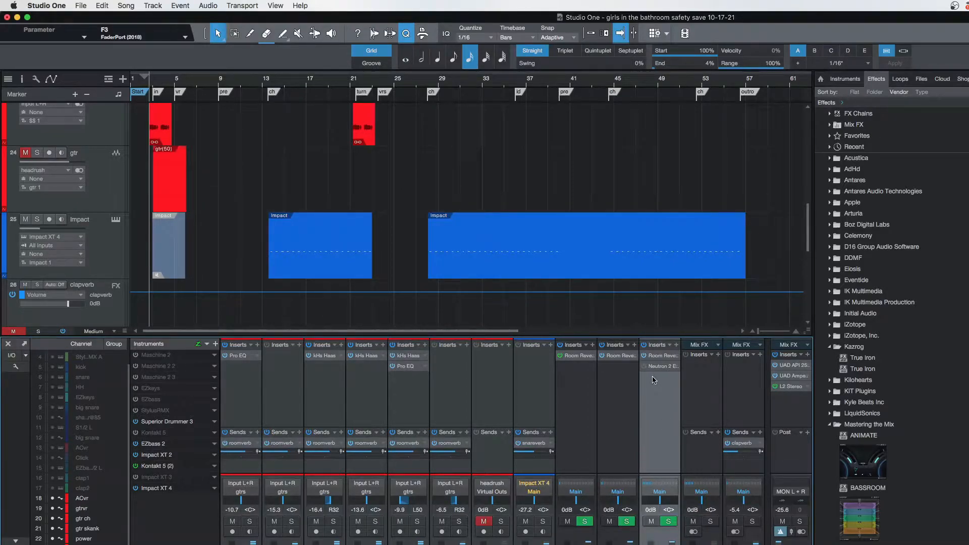
# Solo the guitar bus, play the intro through it, and recheck the roomverb channel's Room Reverb settings.
pyautogui.press('space')
pyautogui.click(711, 522)
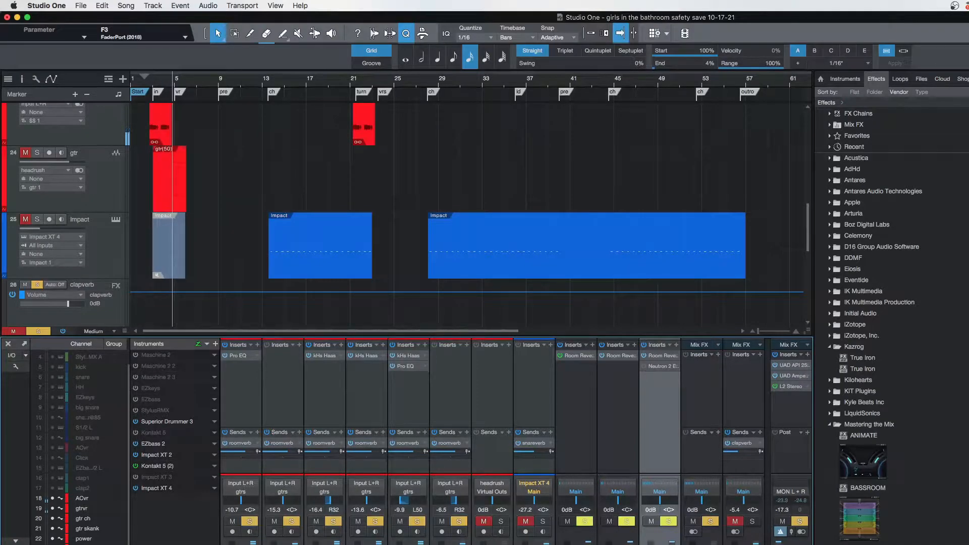
pyautogui.press('space')
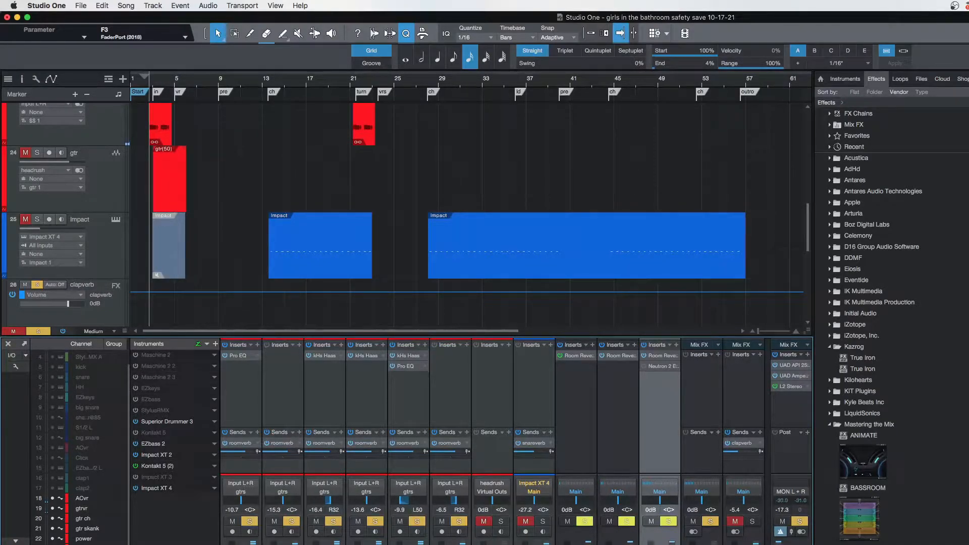
pyautogui.click(663, 357)
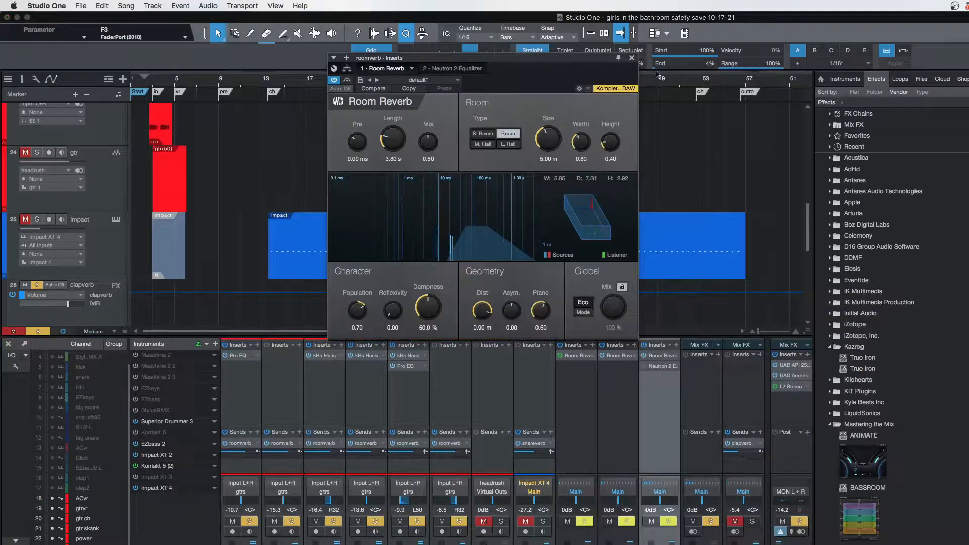
pyautogui.click(631, 59)
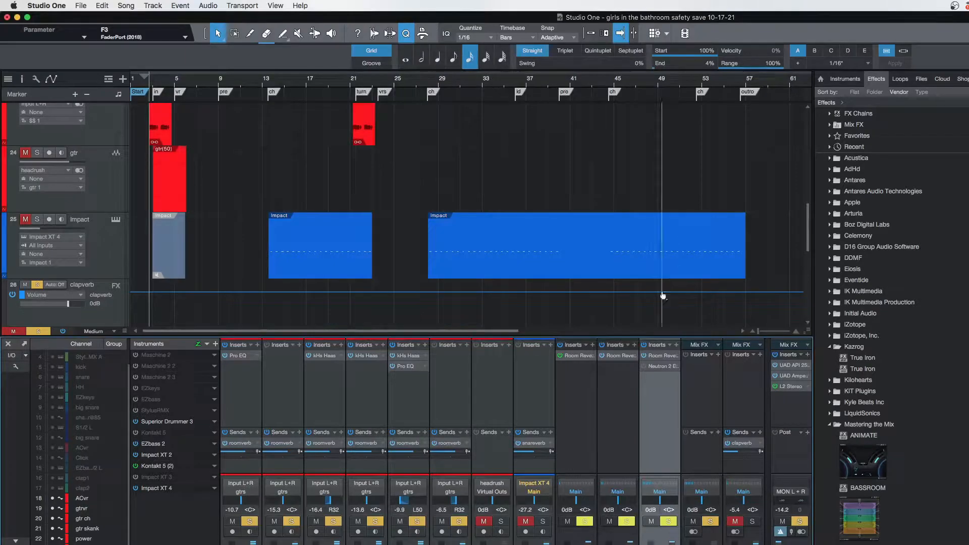
# In roomverb's Neutron 2 Equalizer, cut band 1 at 208 Hz to about -8.9 dB and widen its Q to 0.3.
pyautogui.click(663, 366)
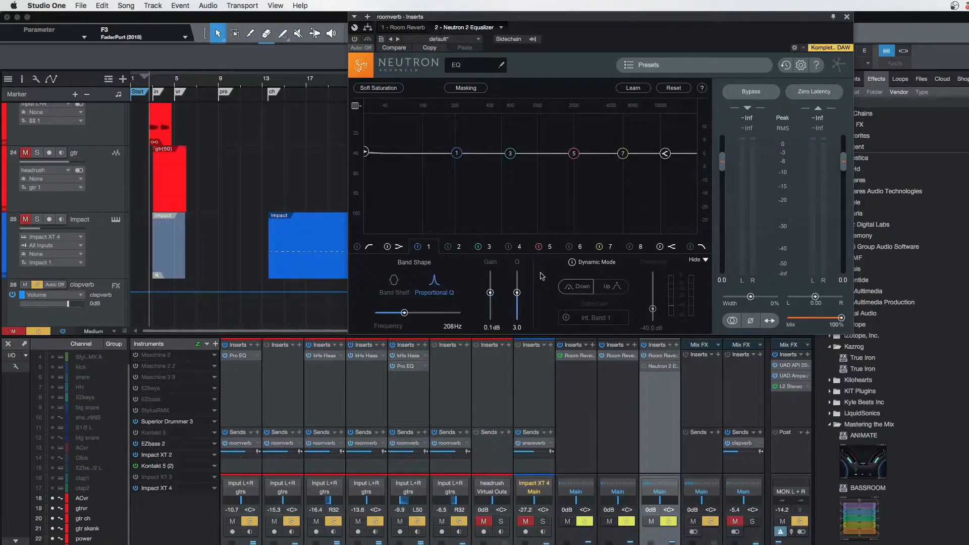
pyautogui.click(419, 247)
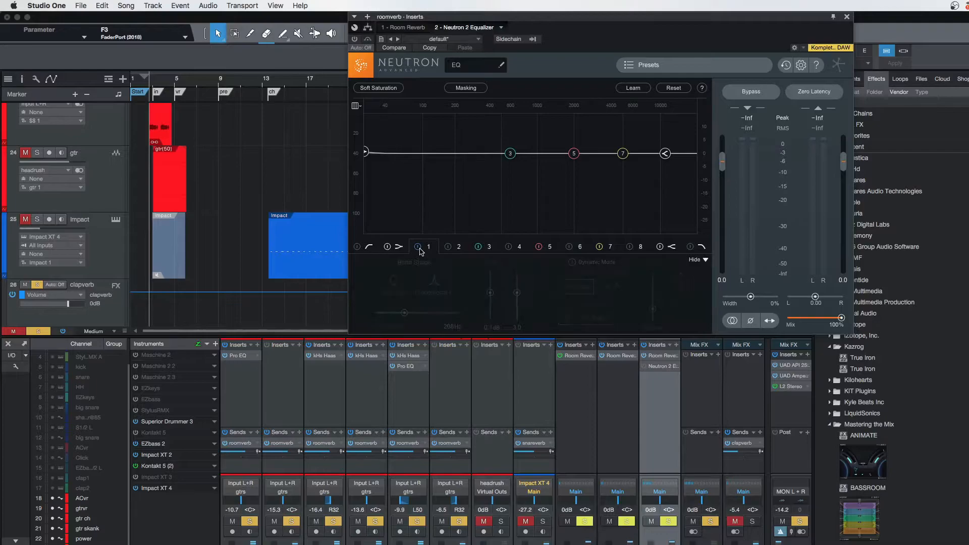
pyautogui.click(418, 247)
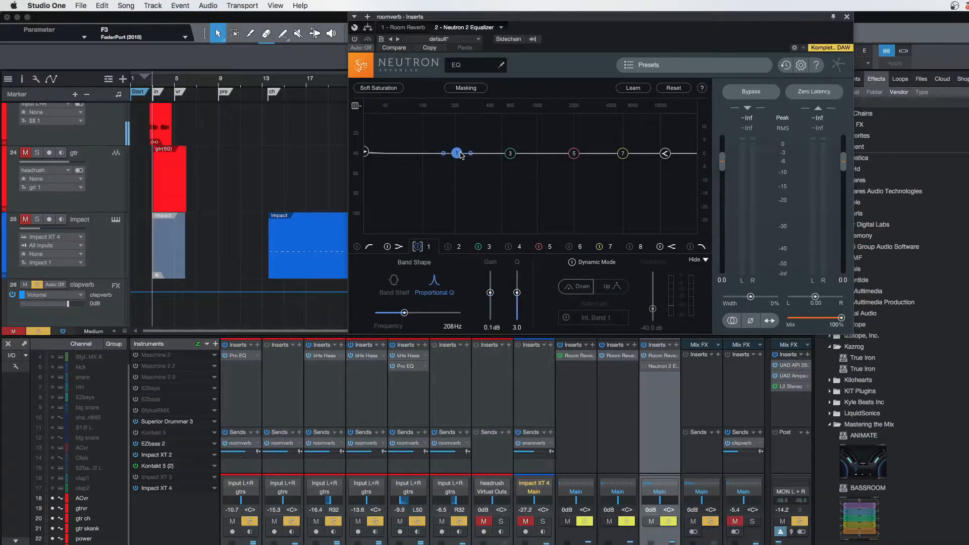
pyautogui.moveTo(491, 293)
pyautogui.mouseDown()
pyautogui.moveTo(490, 307)
pyautogui.moveTo(519, 304)
pyautogui.moveTo(492, 311)
pyautogui.mouseUp()
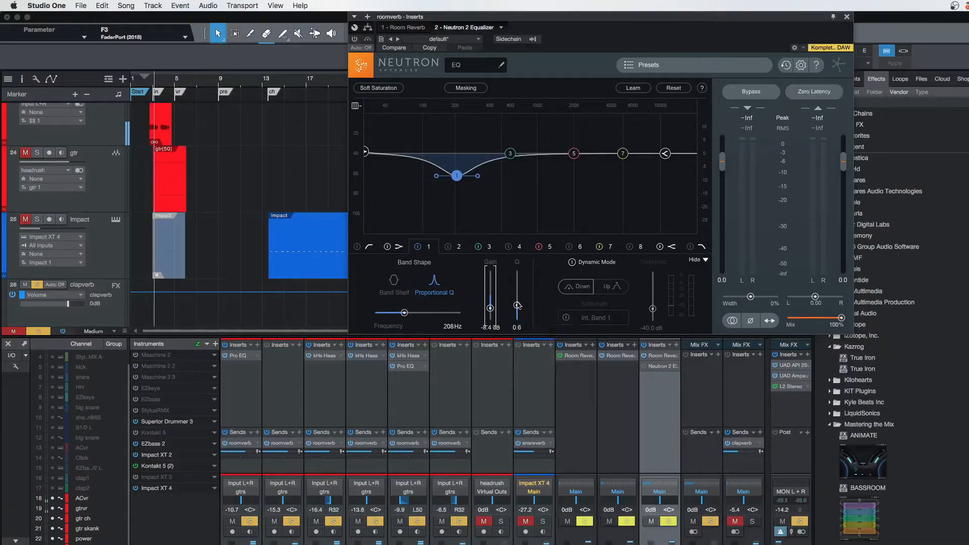
pyautogui.moveTo(491, 309); pyautogui.dragTo(519, 313)
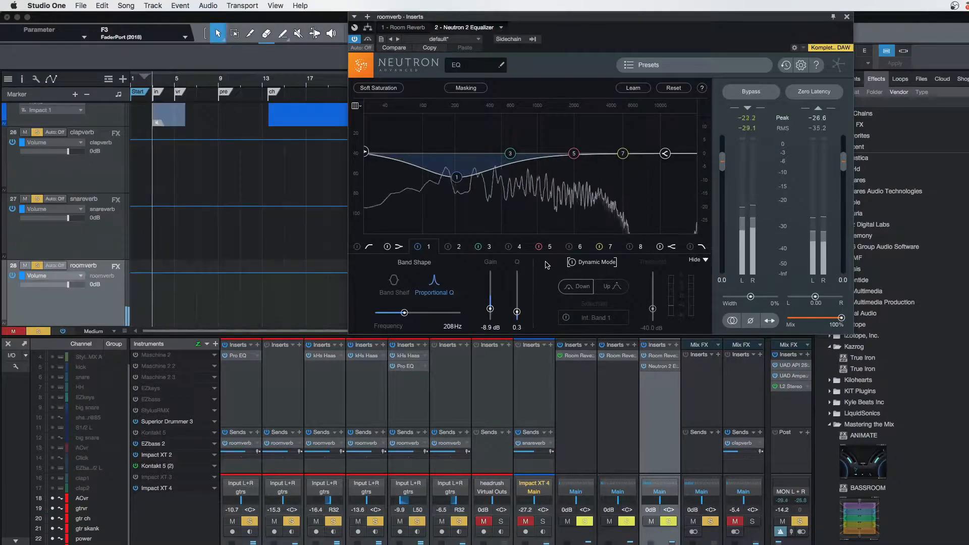
# Enable Dynamic Mode on EQ band 1 and deepen its gain cut to about -13.2 dB.
pyautogui.click(573, 262)
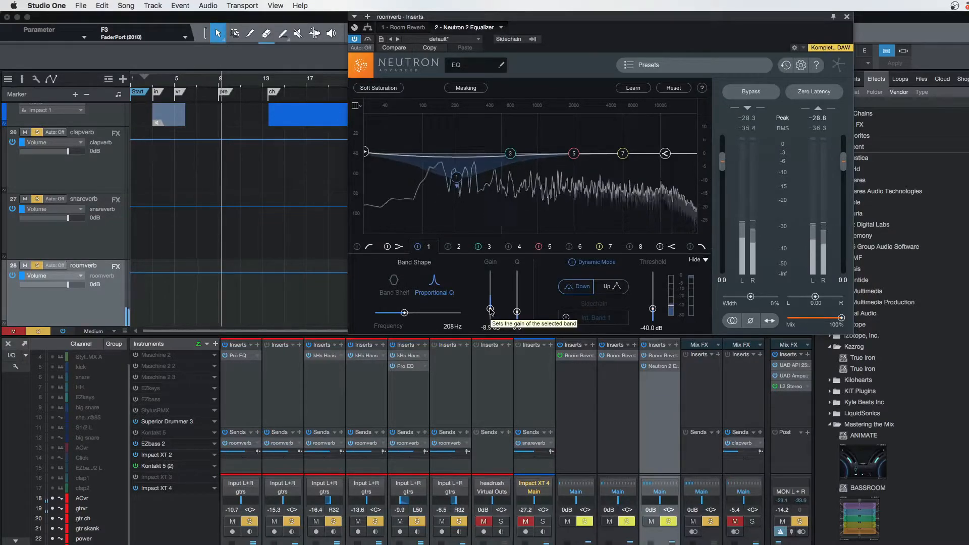
pyautogui.moveTo(491, 310); pyautogui.dragTo(487, 314)
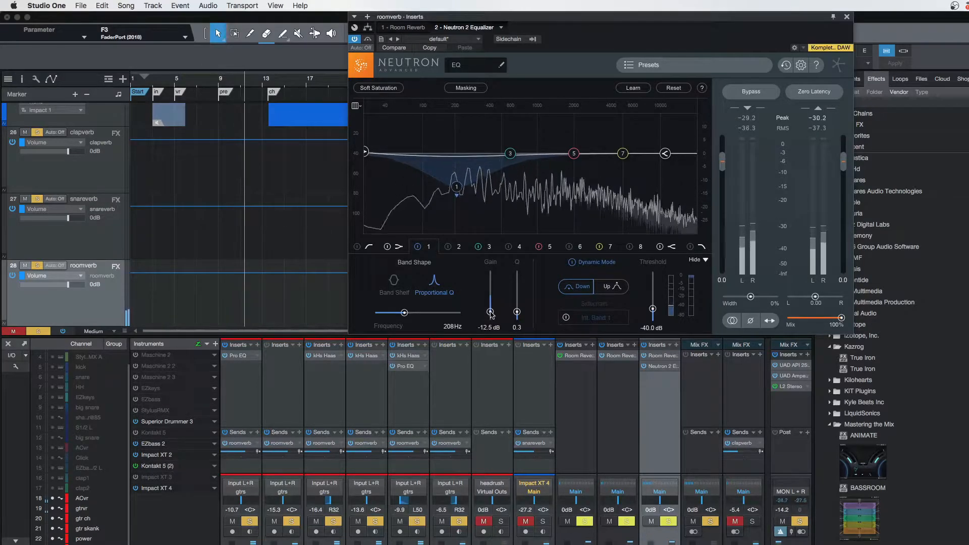
pyautogui.moveTo(490, 312); pyautogui.dragTo(490, 312)
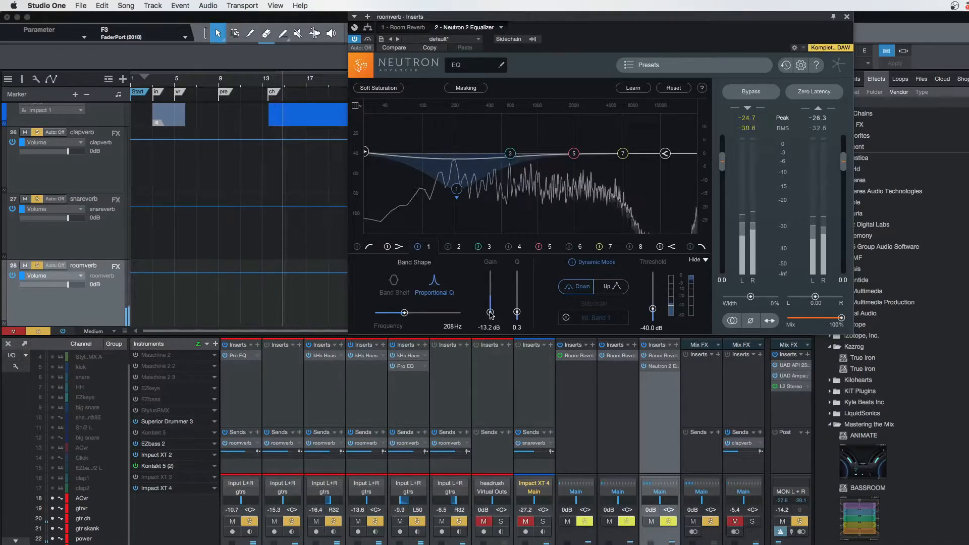
# Compare the soloed guitars with the roomverb equalizer bypassed and active, including playback from the chorus marker.
pyautogui.click(368, 40)
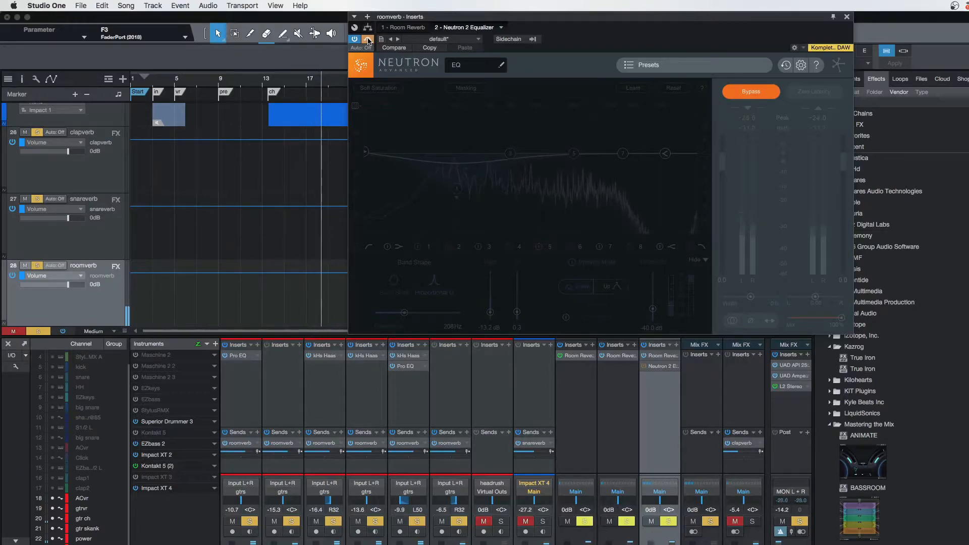
pyautogui.click(369, 40)
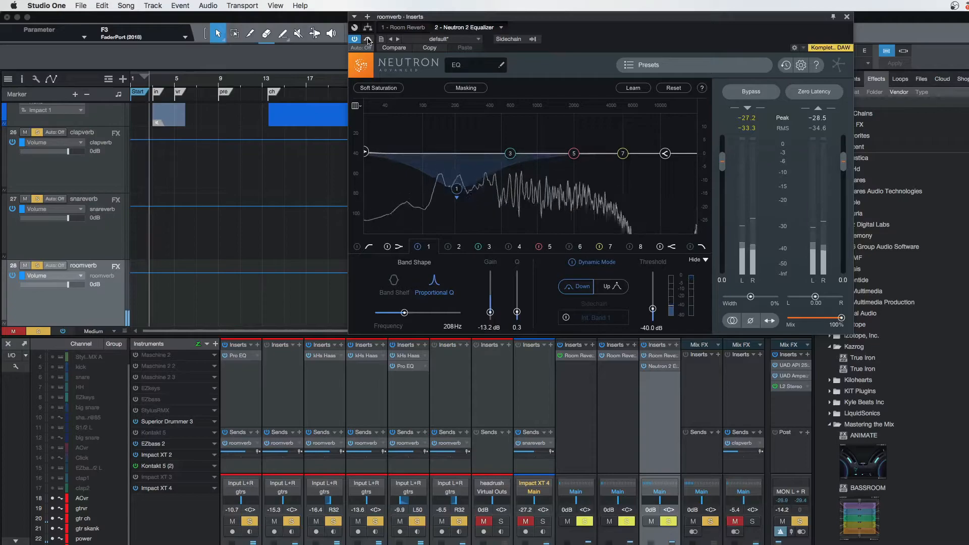
pyautogui.click(368, 39)
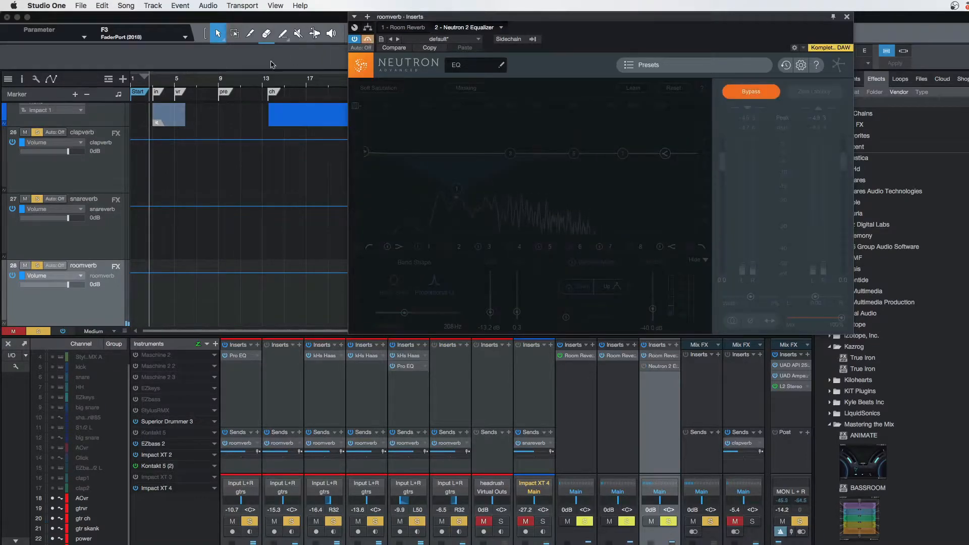
pyautogui.click(271, 84)
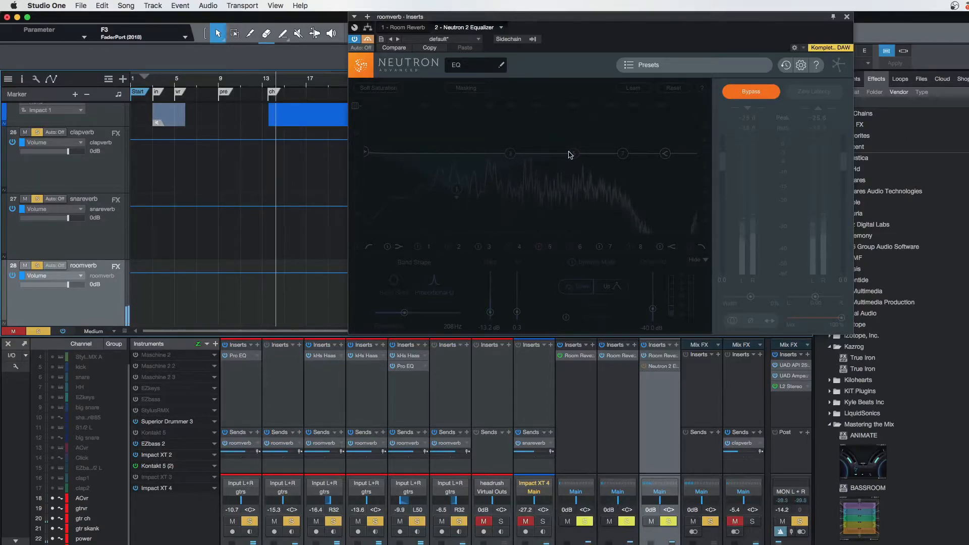
pyautogui.press('space')
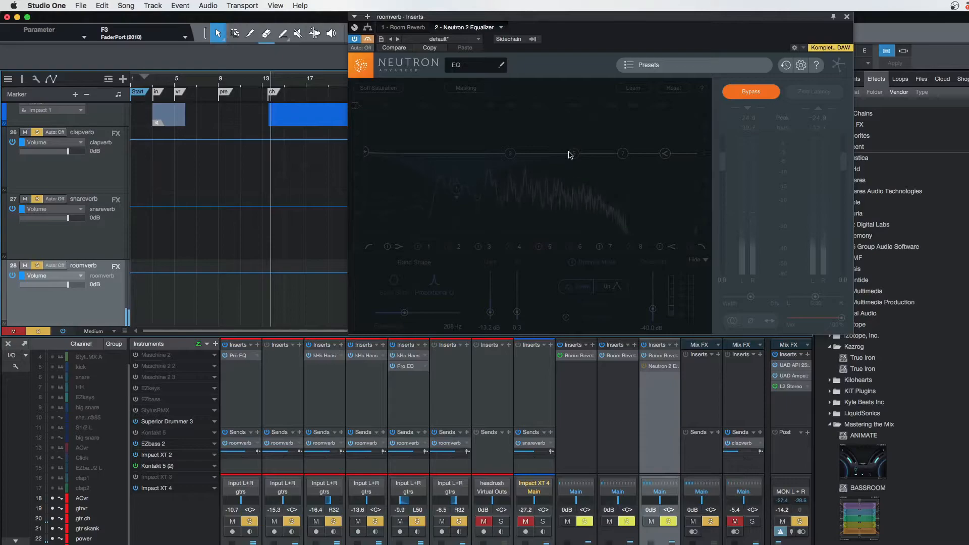
pyautogui.click(368, 40)
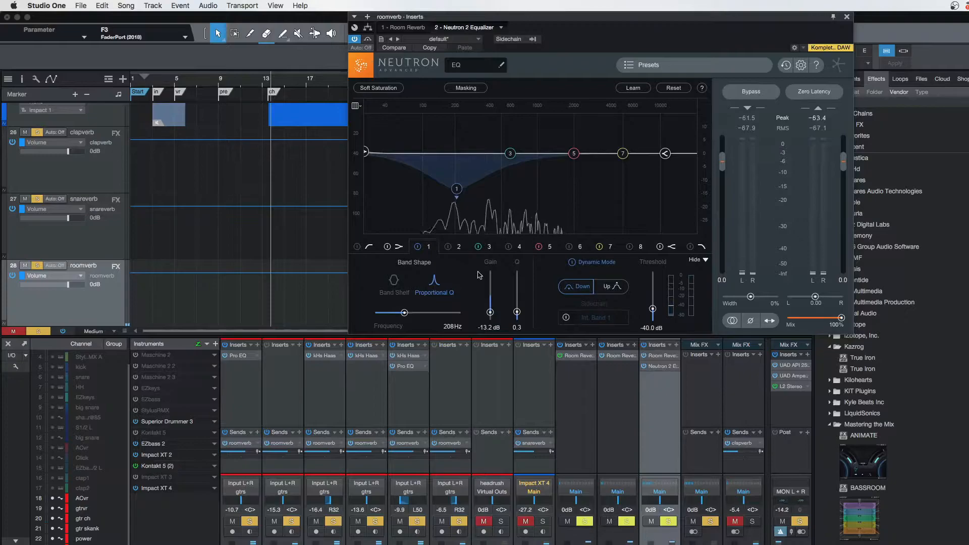
# Readjust EQ band 1 during chorus playback to a gain of about -17.2 dB with Q at 0.3, and close the equalizer.
pyautogui.moveTo(490, 313); pyautogui.dragTo(491, 309)
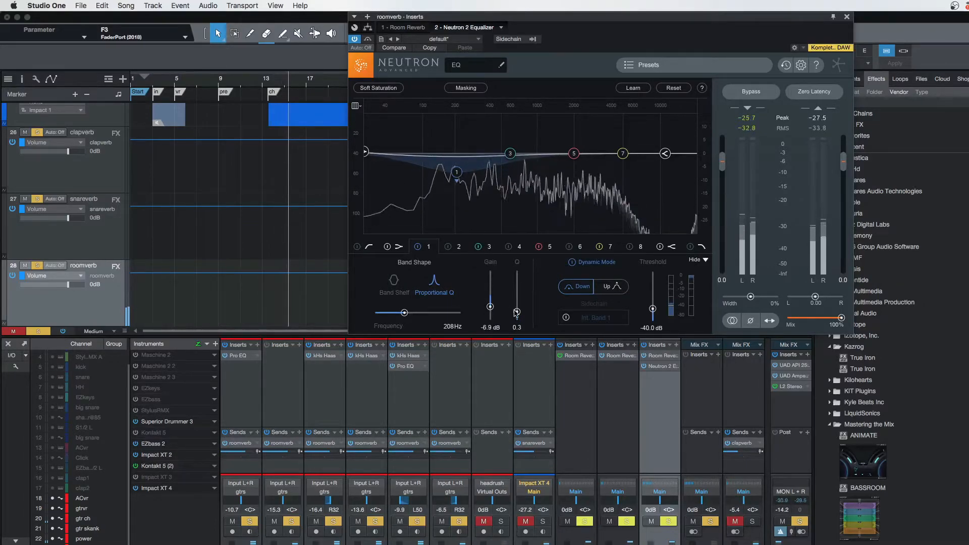
pyautogui.moveTo(517, 312); pyautogui.dragTo(491, 315)
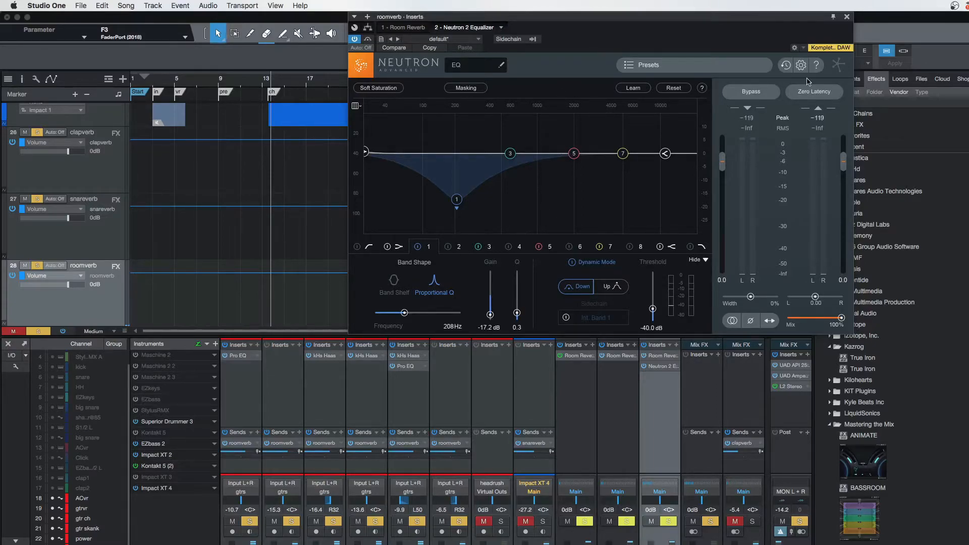
pyautogui.click(847, 17)
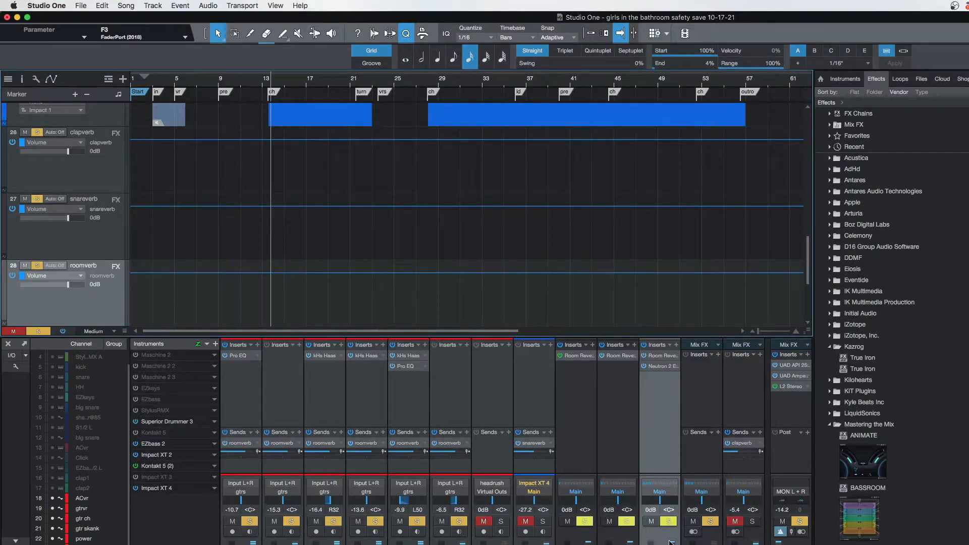
# Recheck roomverb's Room Reverb and Neutron 2 Equalizer, and audition the soloed guitars from the verse and chorus while observing band 1.
pyautogui.click(663, 356)
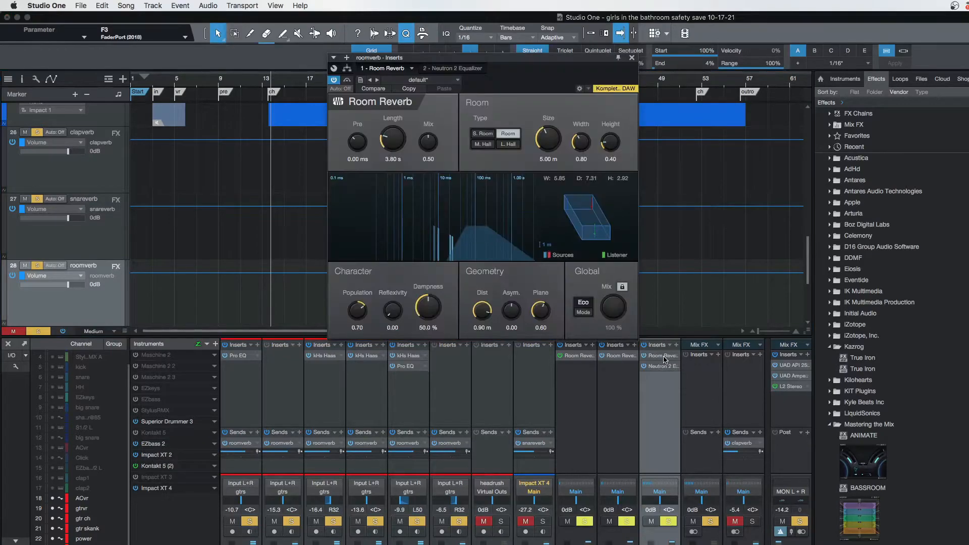
pyautogui.click(632, 58)
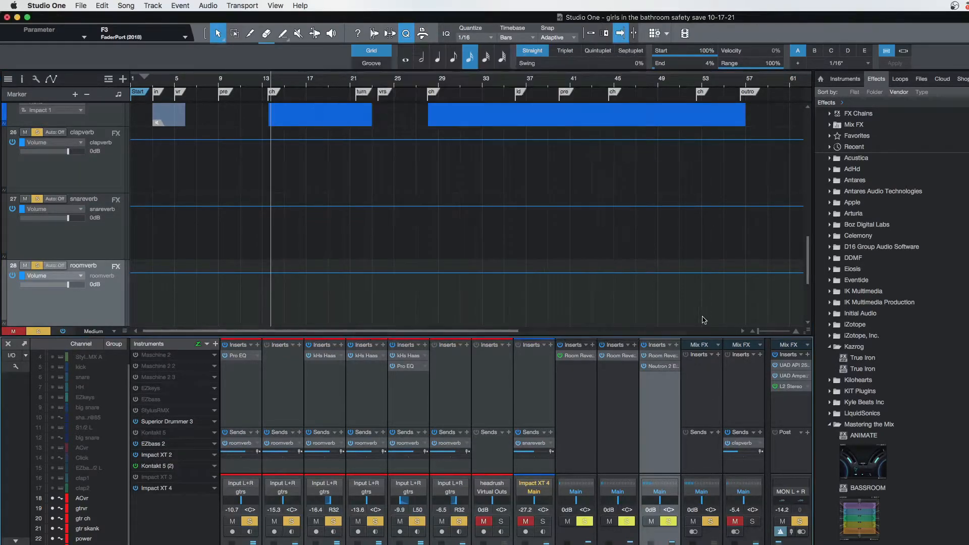
pyautogui.click(664, 367)
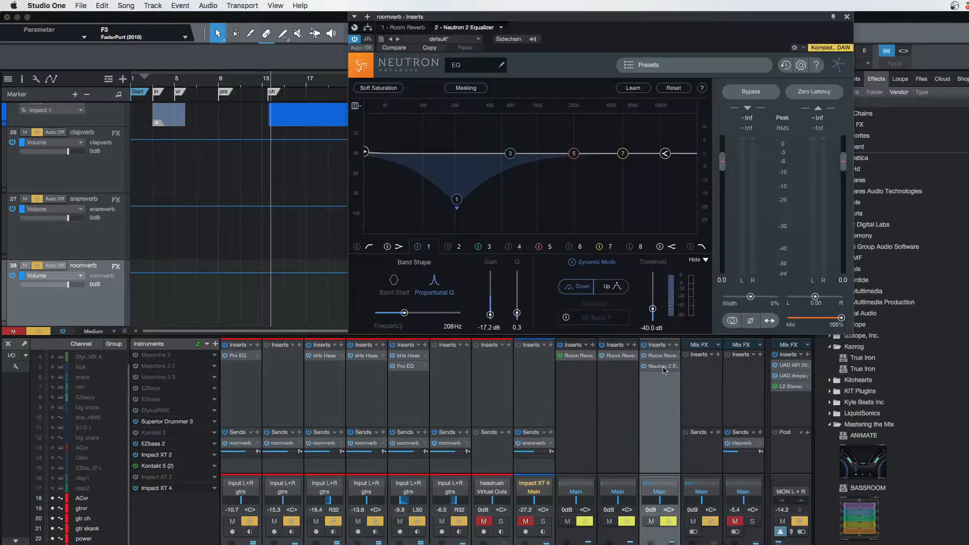
pyautogui.press('space')
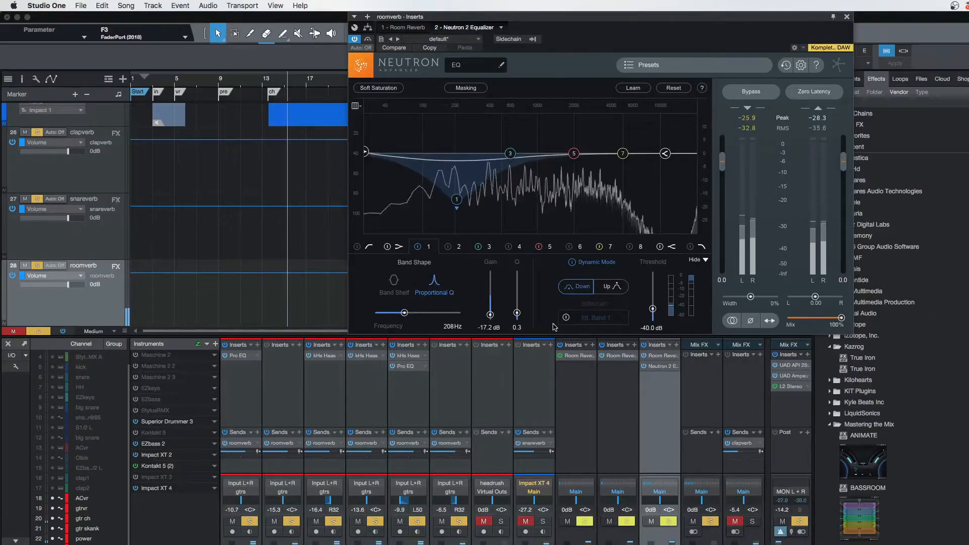
pyautogui.click(177, 84)
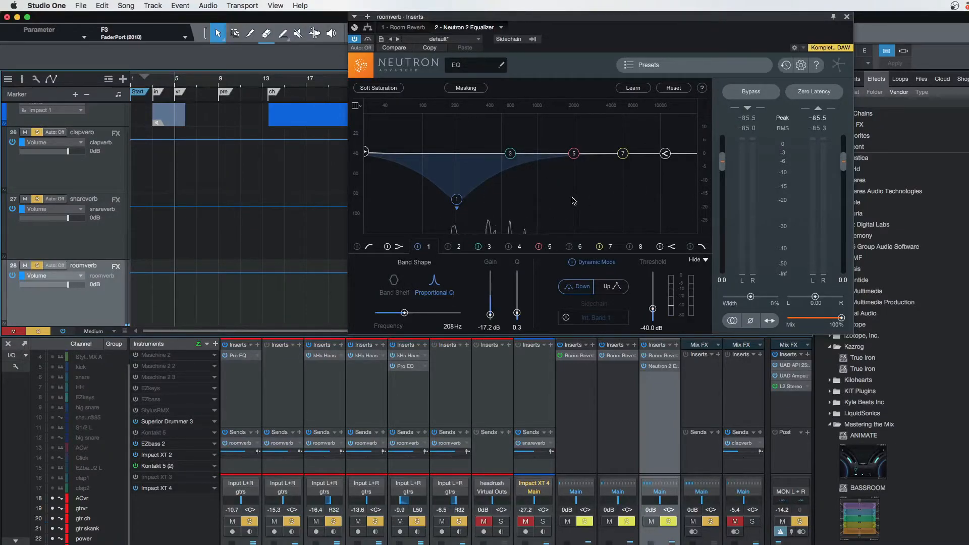
pyautogui.press('space')
pyautogui.press('space')
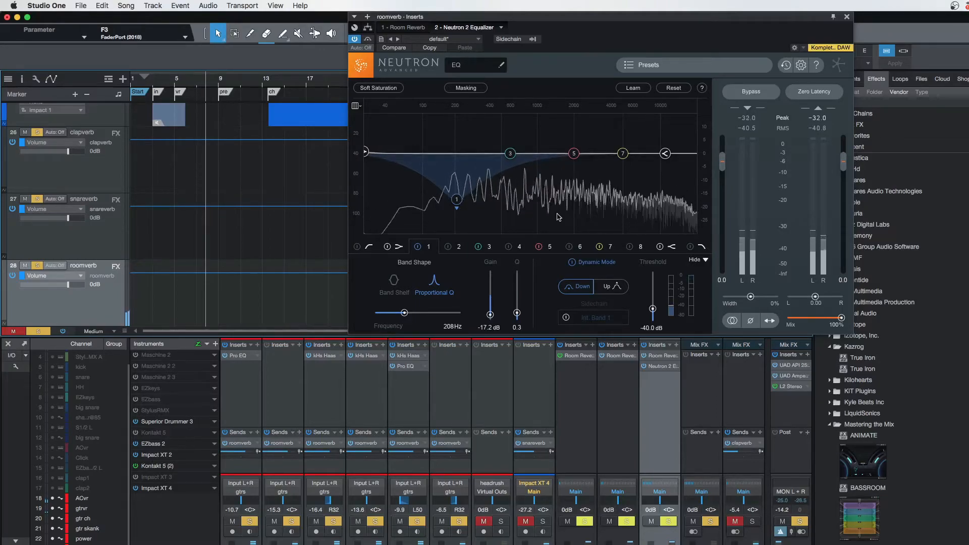
pyautogui.click(261, 79)
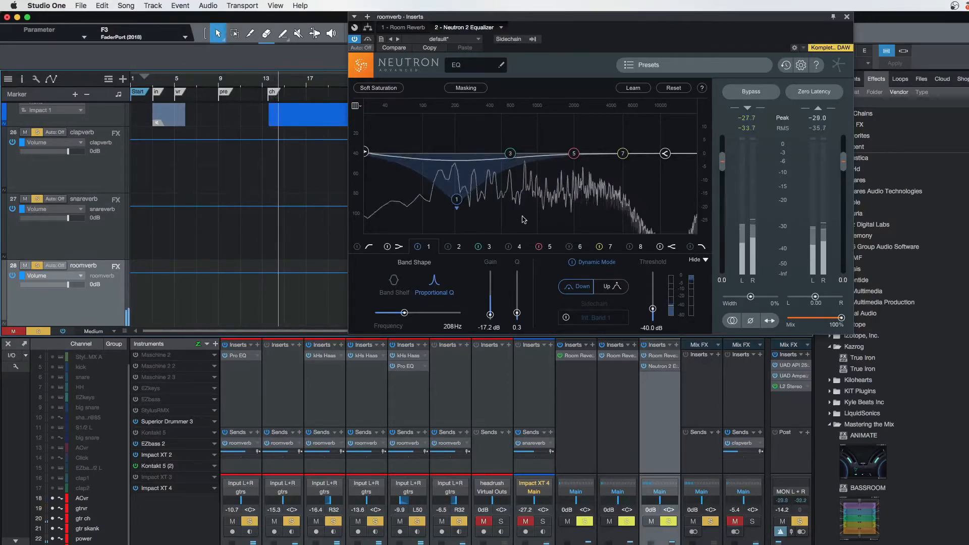
pyautogui.press('space')
pyautogui.press('space')
# Unsolo the guitar bus and compare the full mix around the chorus with the roomverb equalizer bypassed and active.
pyautogui.click(712, 522)
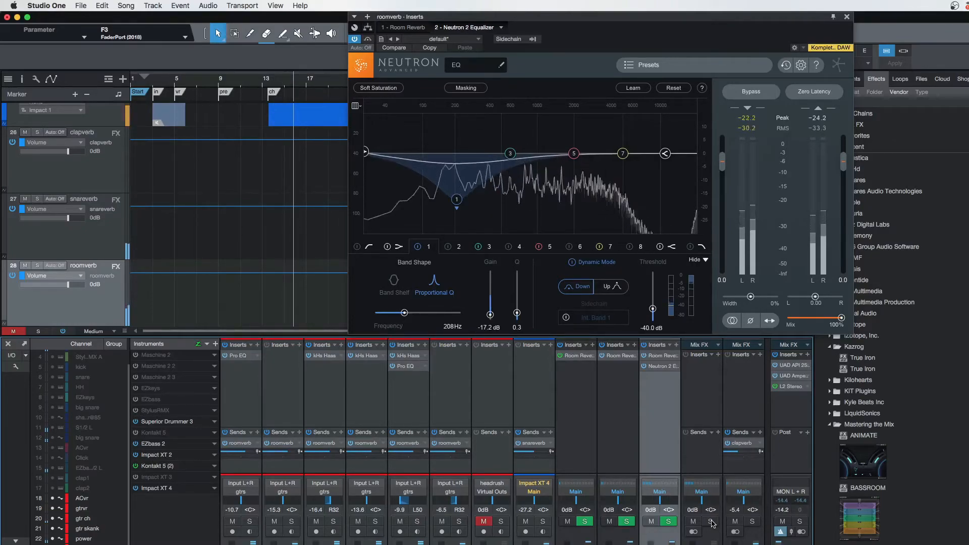
pyautogui.press('space')
pyautogui.click(367, 40)
pyautogui.press('space')
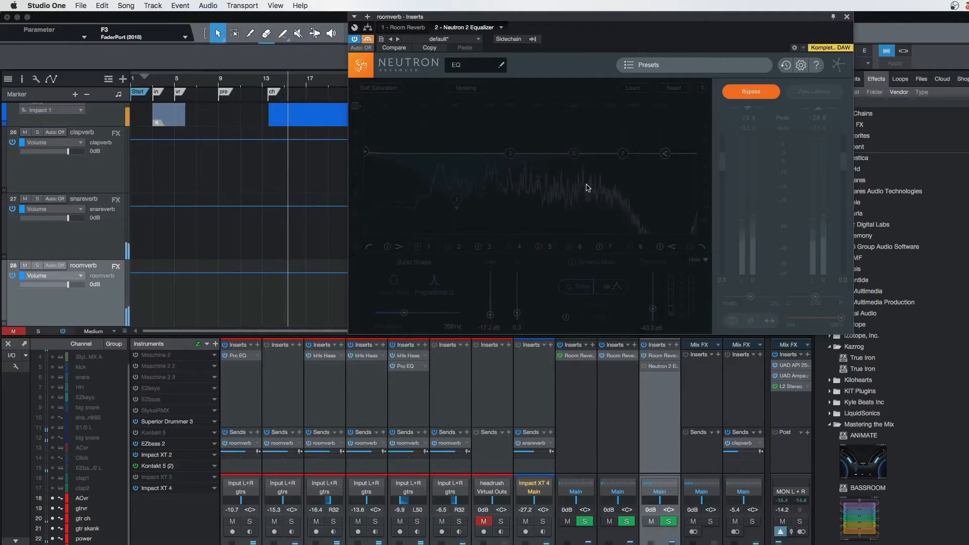
pyautogui.press('space')
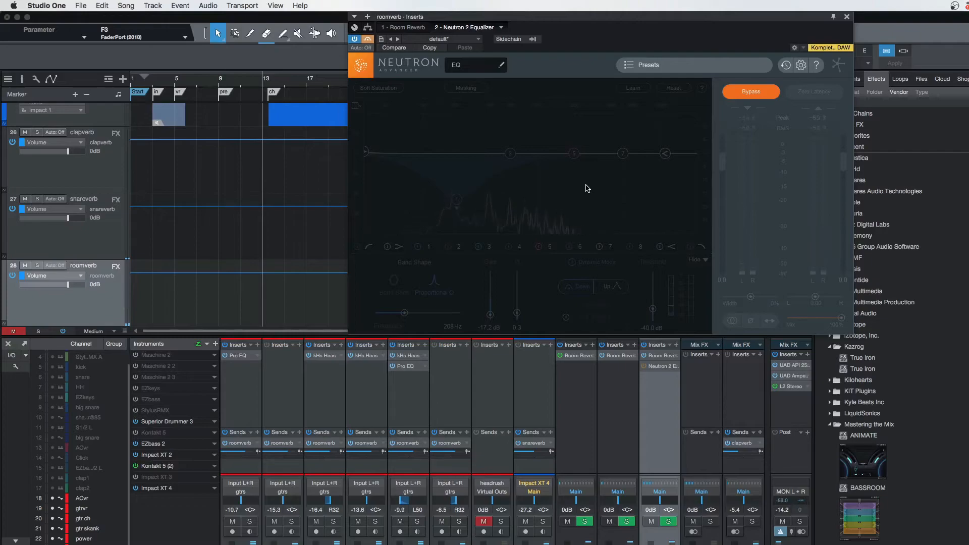
pyautogui.click(368, 40)
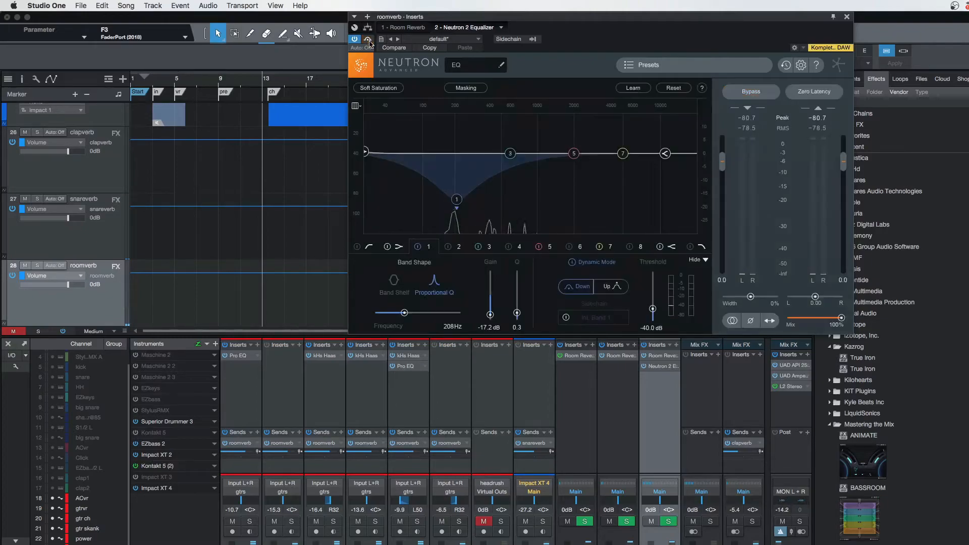
pyautogui.press('space')
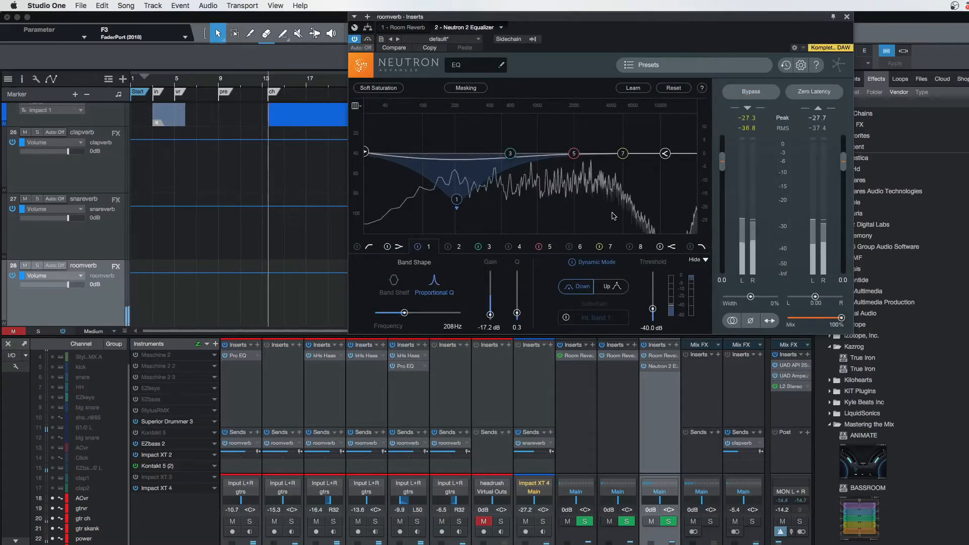